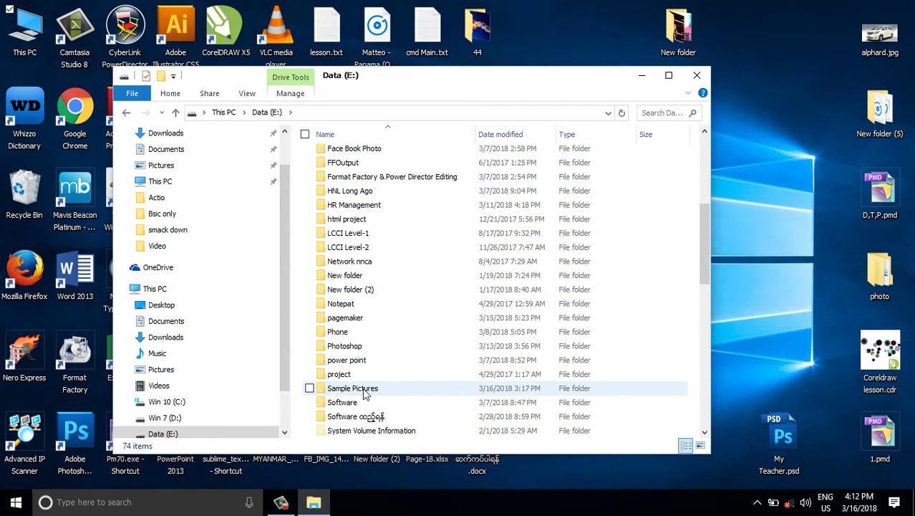
# Step: Open the Sample Pictures folder on Data (E:) and select its inner Sample Pictures subfolder
pyautogui.click(364, 392)
pyautogui.doubleClick(365, 392)
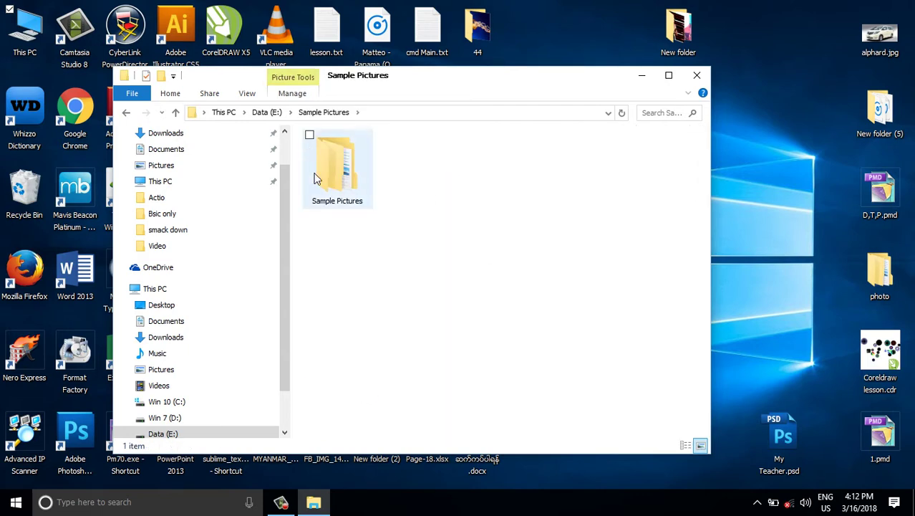
pyautogui.click(341, 168)
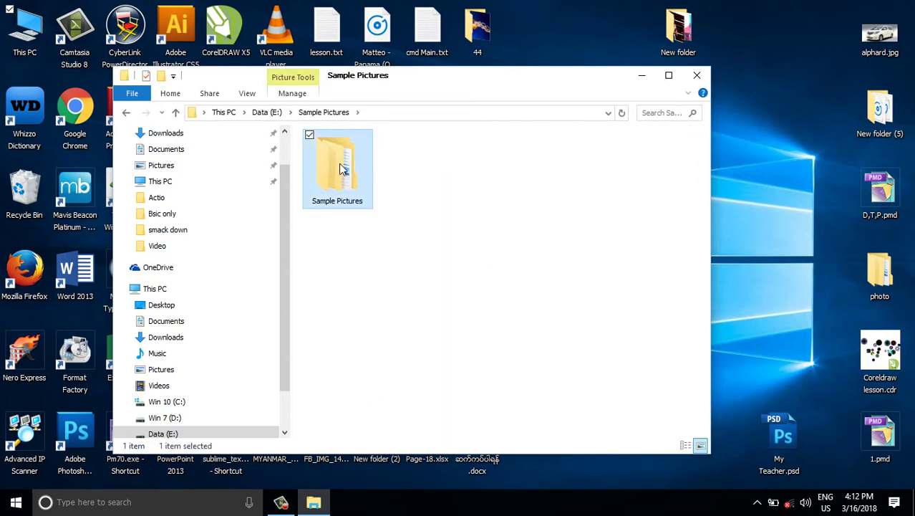
pyautogui.rightClick(341, 169)
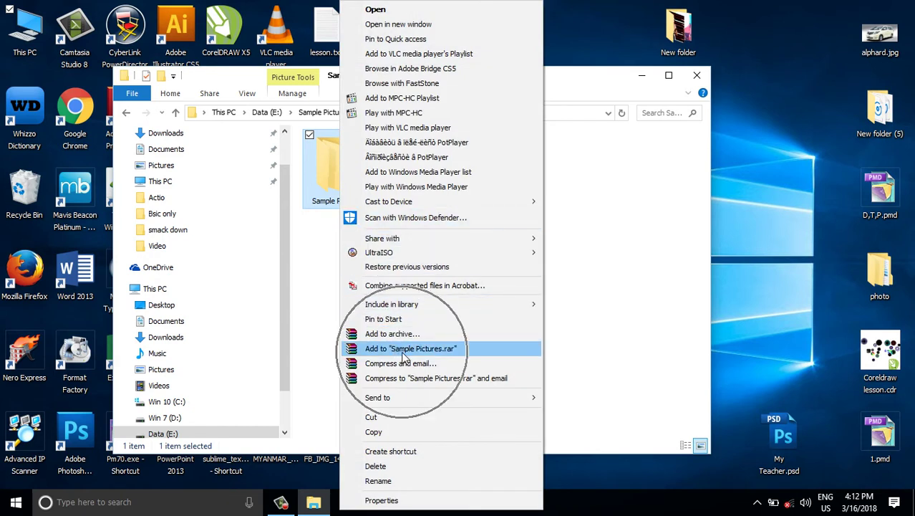
pyautogui.click(299, 232)
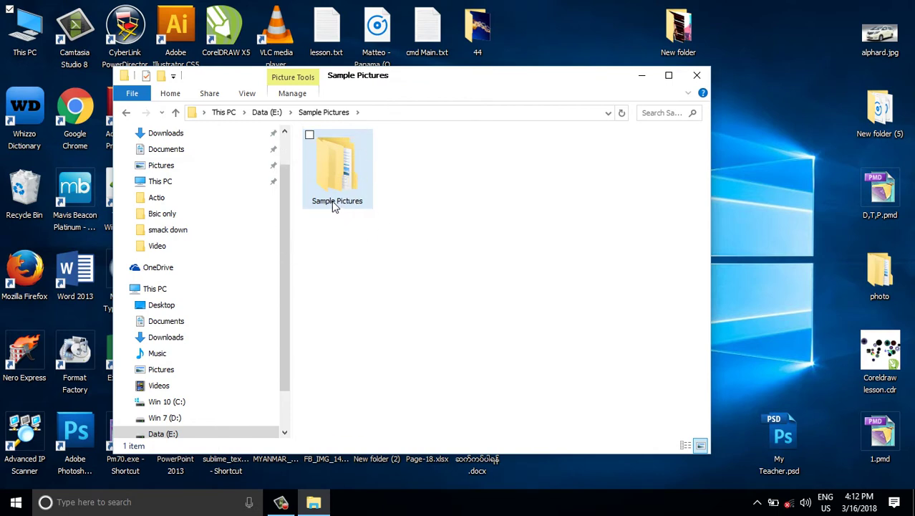
pyautogui.click(333, 204)
# Step: Add the Sample Pictures subfolder to Sample Pictures.rar using the WinRAR context entry
pyautogui.rightClick(342, 154)
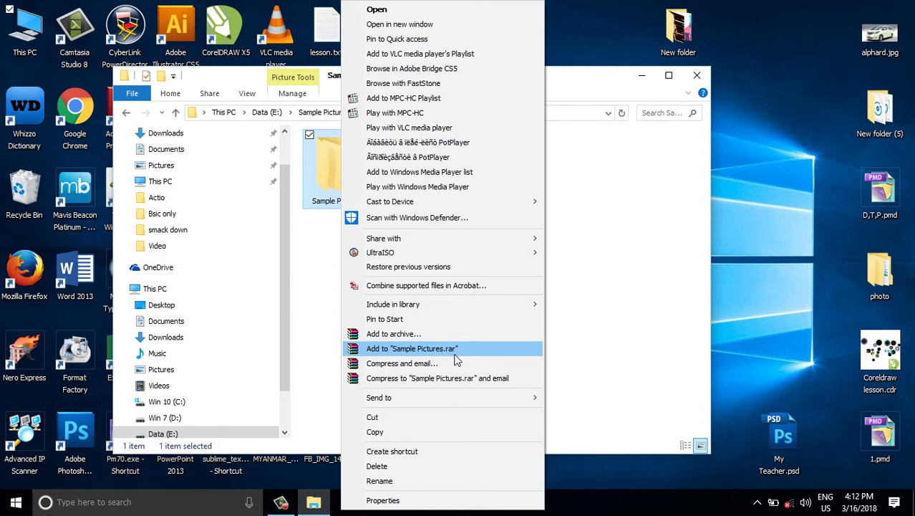
pyautogui.press('ctrl')
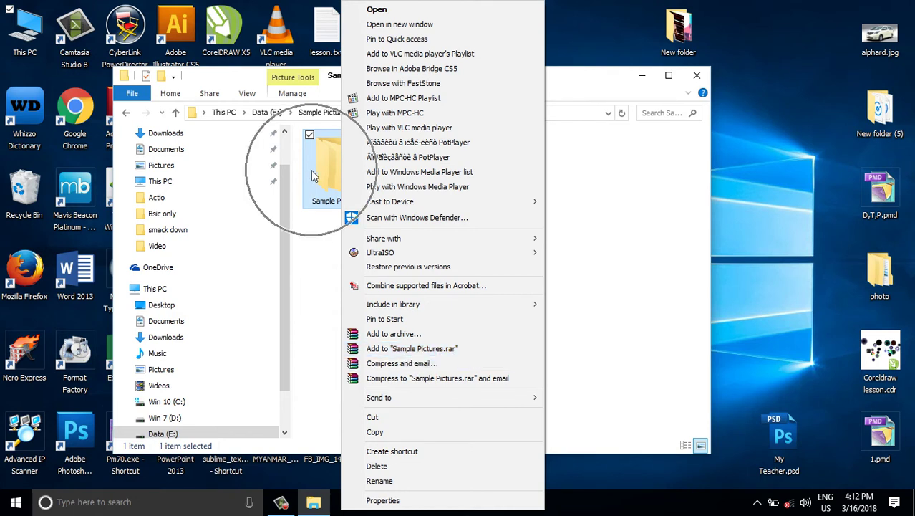
pyautogui.press('ctrl')
pyautogui.press('ctrl')
pyautogui.press('ctrl')
pyautogui.click(406, 354)
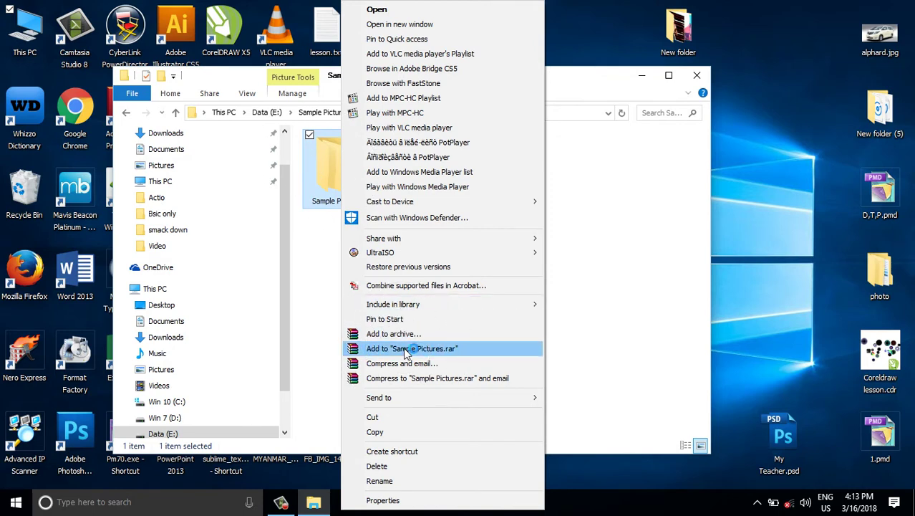
pyautogui.click(407, 179)
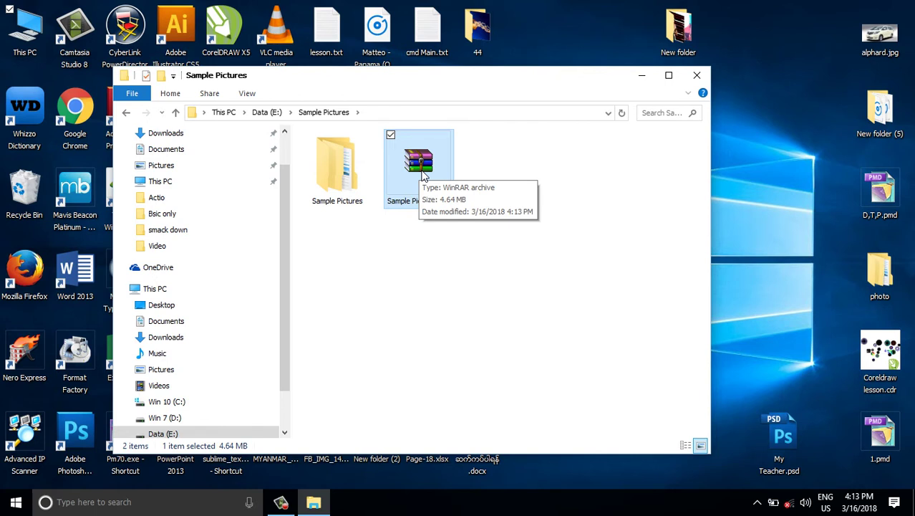
pyautogui.click(330, 167)
pyautogui.click(434, 167)
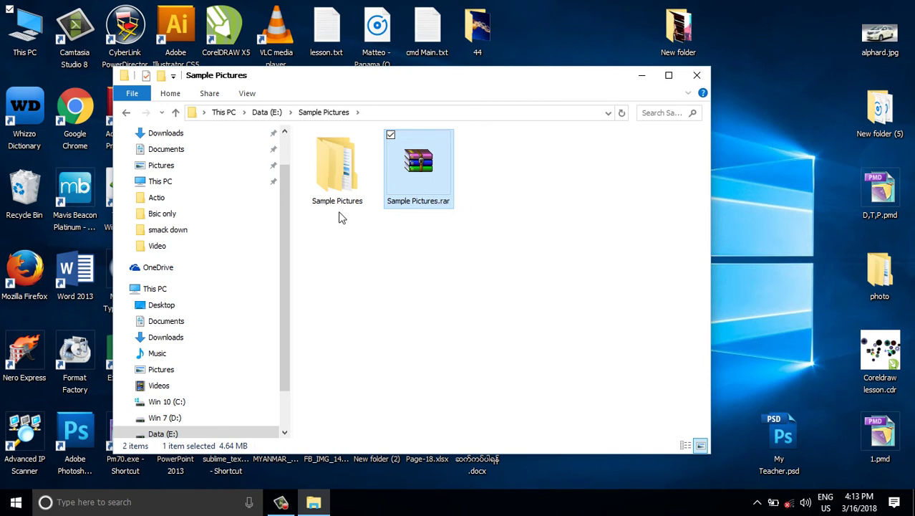
# Step: Permanently delete the original Sample Pictures folder
pyautogui.click(331, 179)
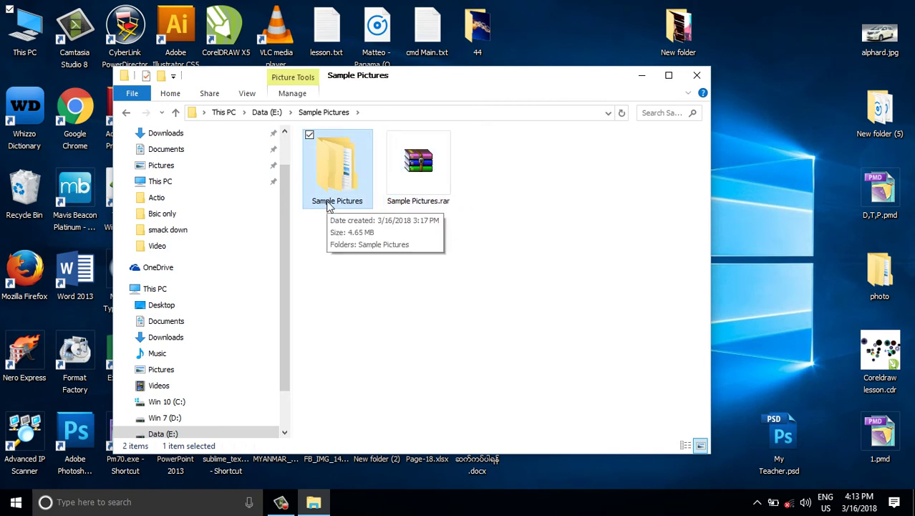
pyautogui.hotkey('shift', 'Delete')
pyautogui.press('Return')
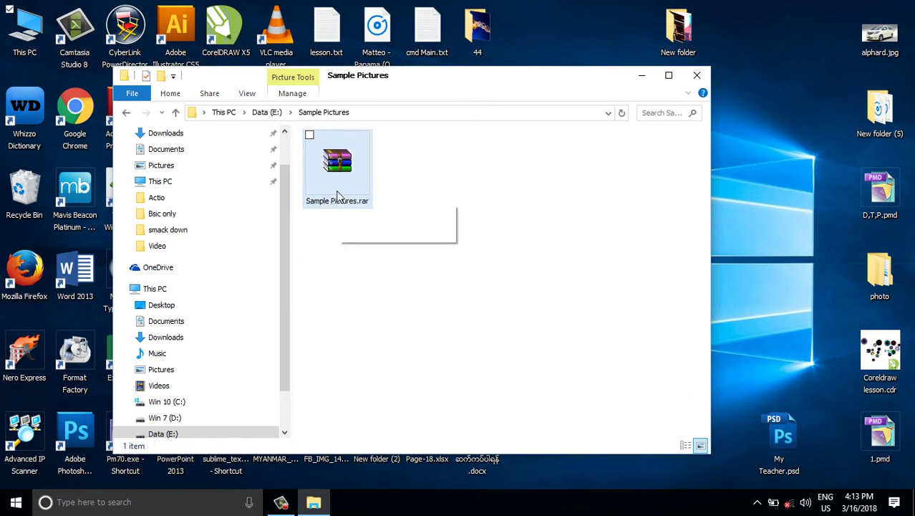
# Step: Extract Sample Pictures.rar to a Sample Pictures folder beside the archive
pyautogui.rightClick(333, 175)
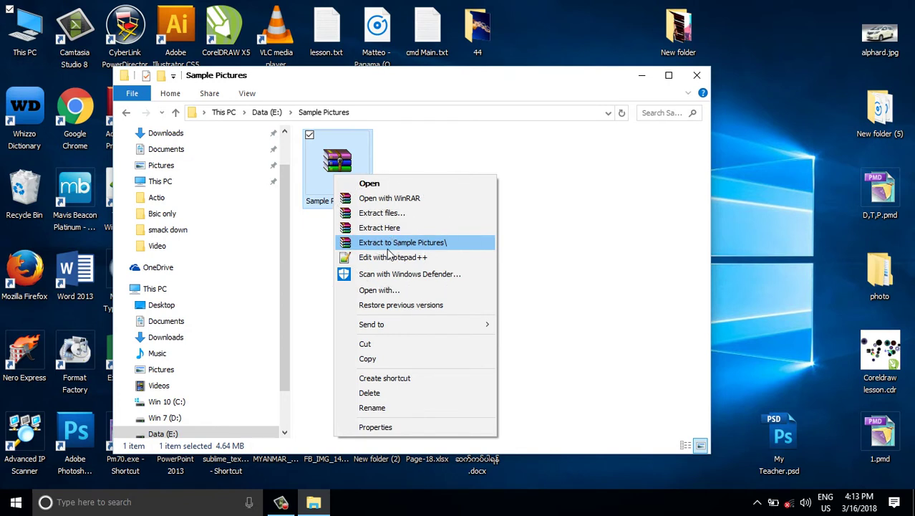
pyautogui.click(388, 248)
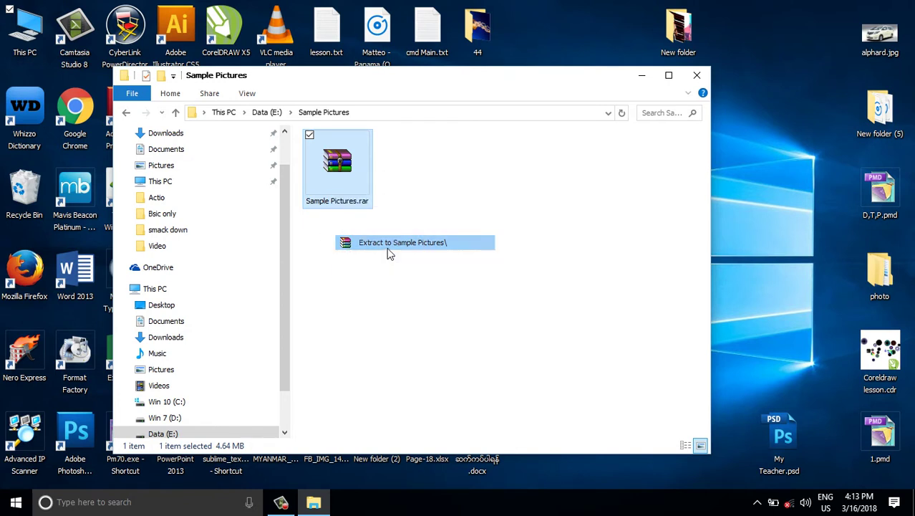
pyautogui.click(352, 200)
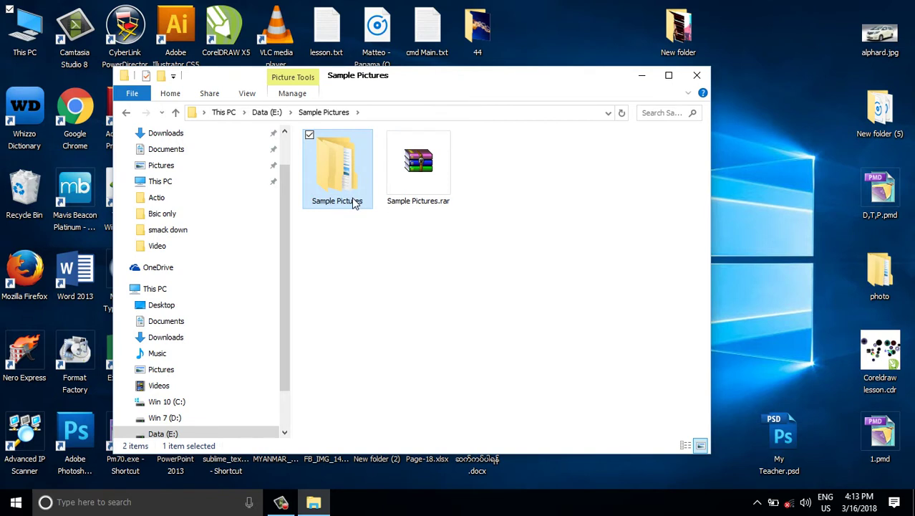
# Step: Browse into the nested extracted folders to check the eight JPGs, then go back up
pyautogui.doubleClick(351, 199)
pyautogui.doubleClick(344, 188)
pyautogui.doubleClick(338, 195)
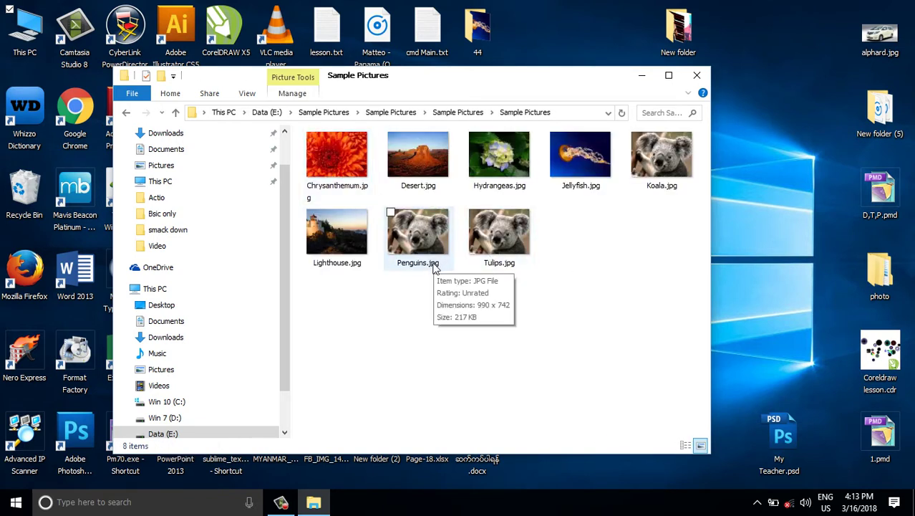
pyautogui.hotkey('alt', 'Up')
pyautogui.hotkey('alt', 'Up')
pyautogui.hotkey('alt', 'Up')
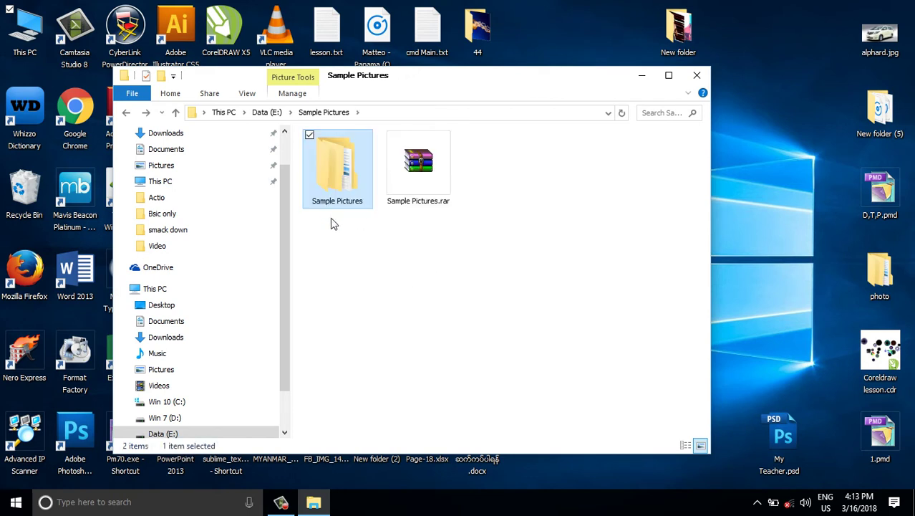
# Step: Permanently delete Sample Pictures.rar, leaving only the extracted folder
pyautogui.click(401, 195)
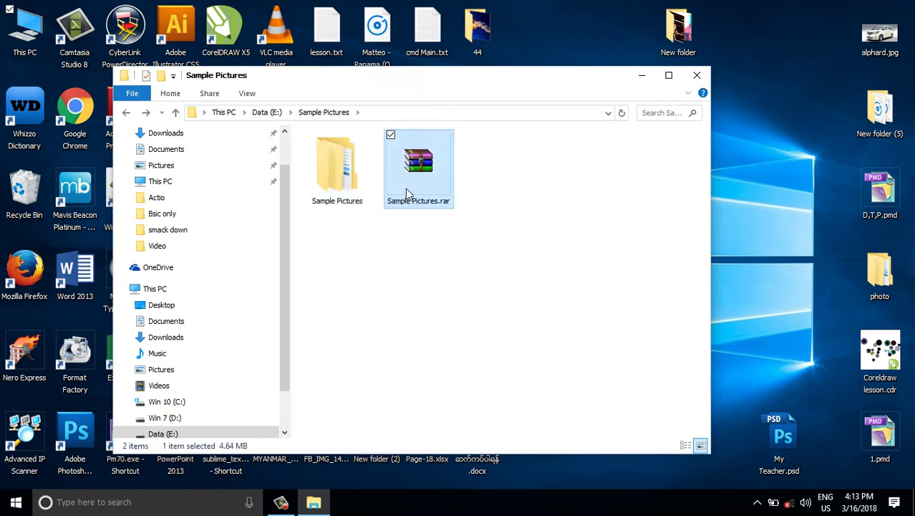
pyautogui.hotkey('shift', 'Delete')
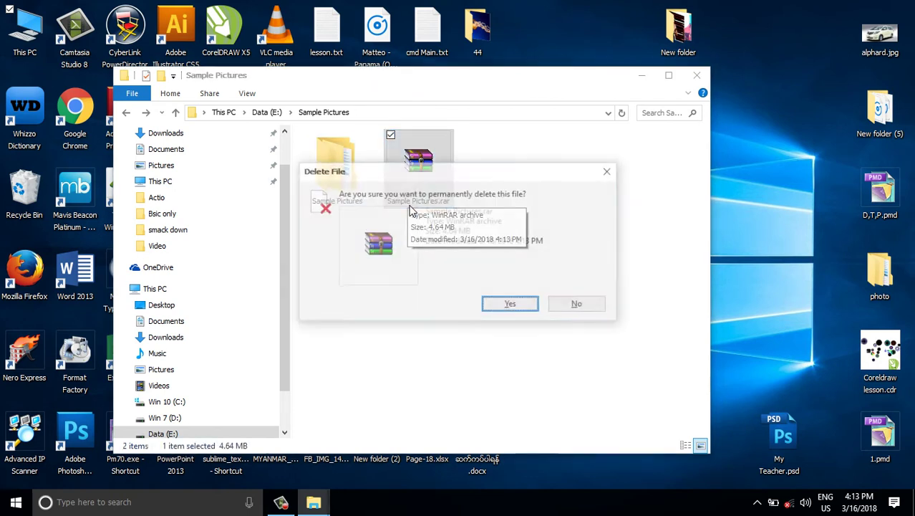
pyautogui.press('Return')
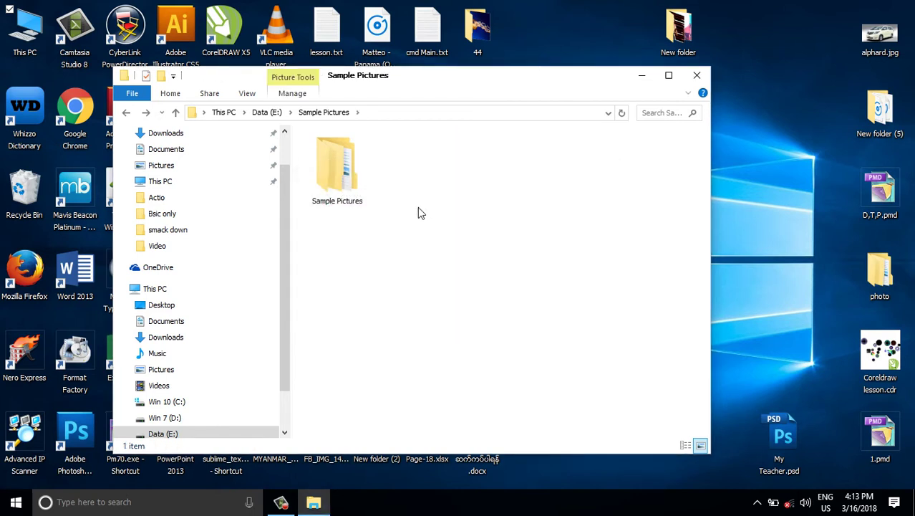
pyautogui.click(328, 184)
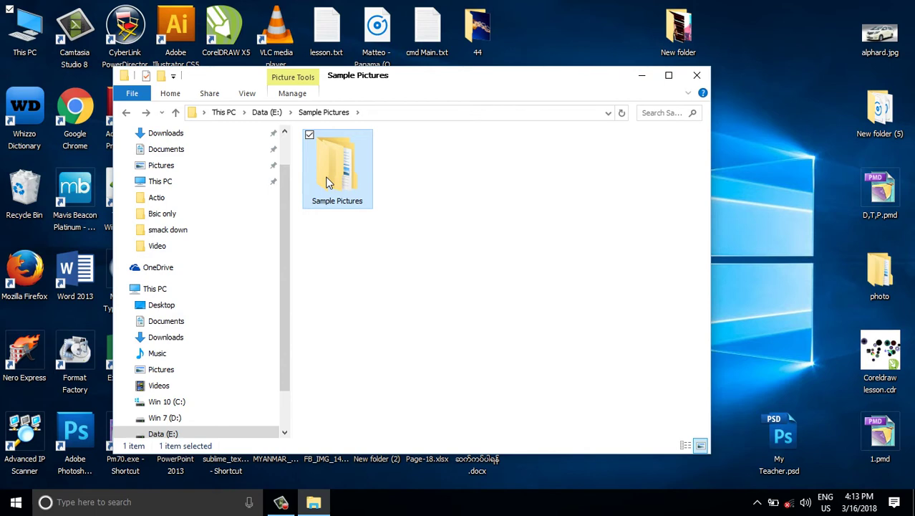
# Step: Open WinRAR's archive settings for the folder with RAR format and Normal compression, then choose Set password
pyautogui.rightClick(328, 183)
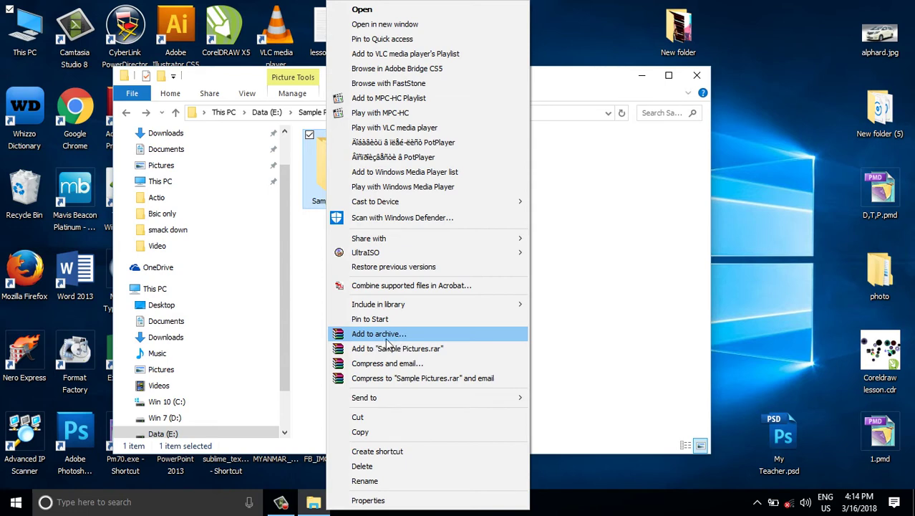
pyautogui.click(387, 336)
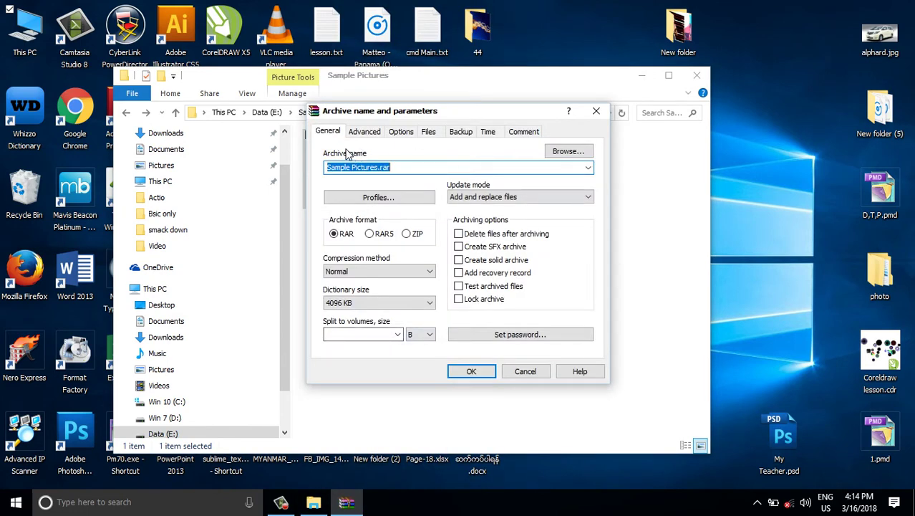
pyautogui.click(327, 133)
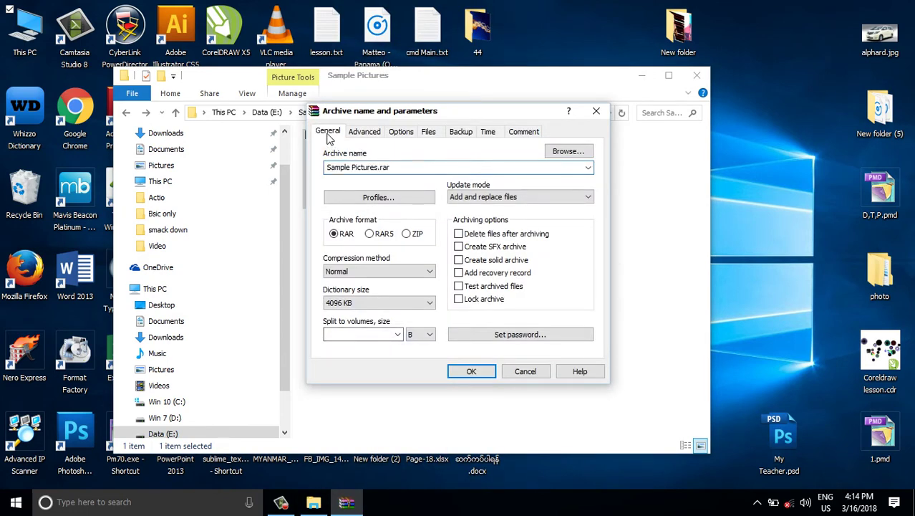
pyautogui.click(519, 341)
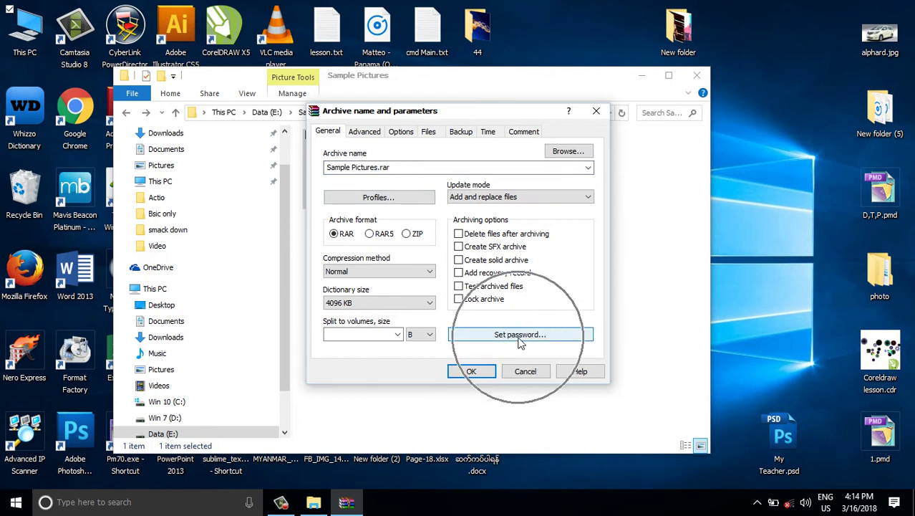
pyautogui.click(369, 133)
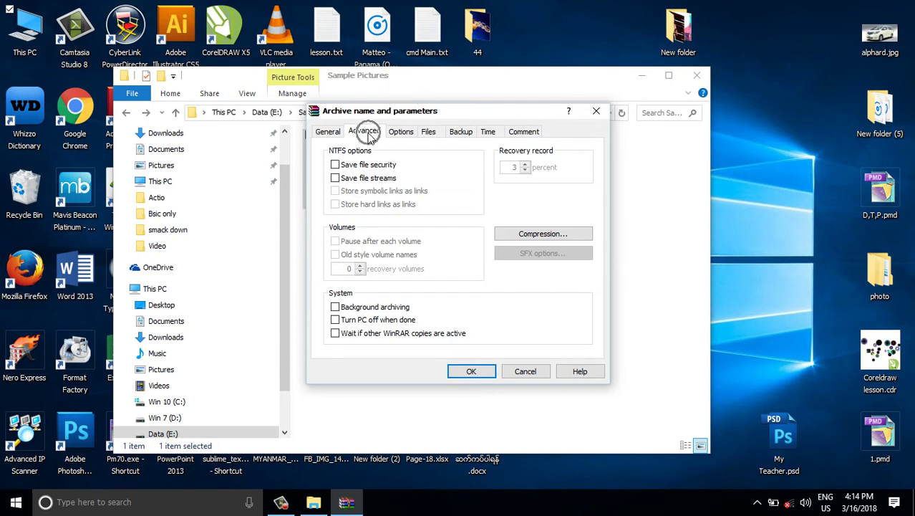
pyautogui.click(326, 135)
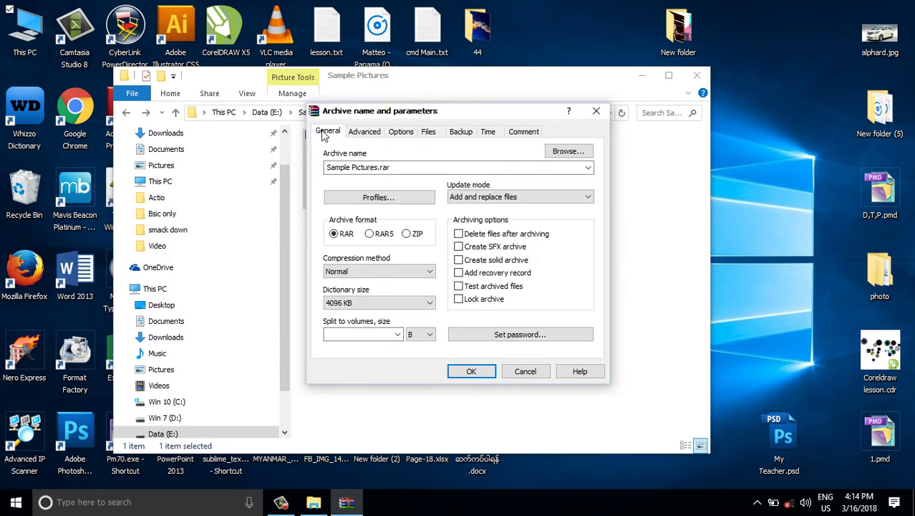
pyautogui.click(516, 337)
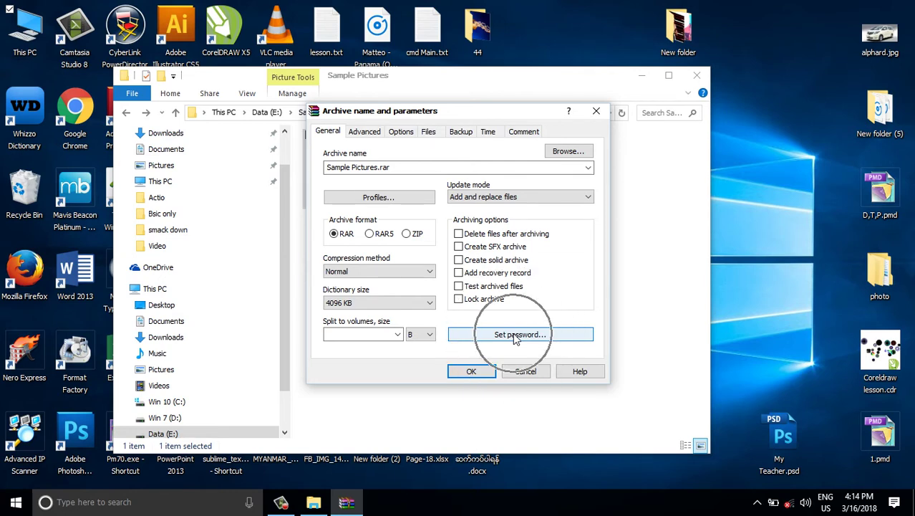
# Step: Enter and confirm the archive password, then create the protected Sample Pictures.rar
pyautogui.click(514, 337)
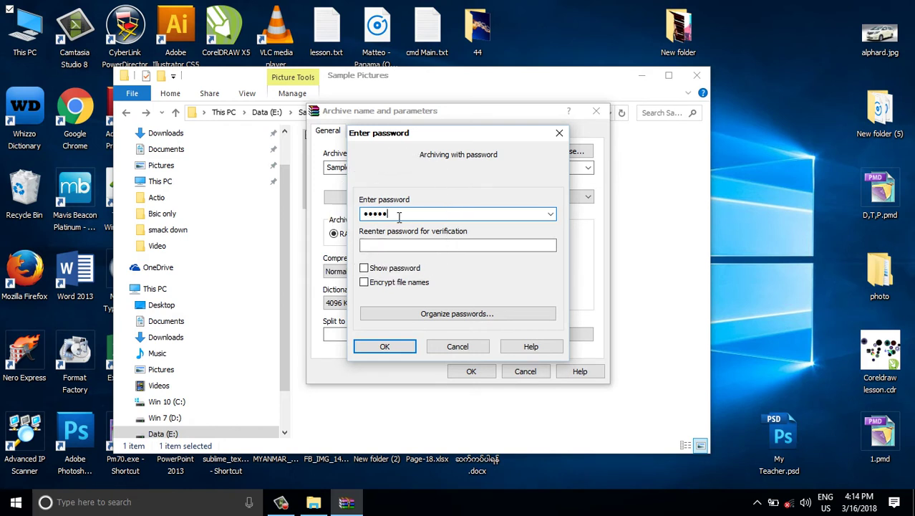
pyautogui.click(394, 244)
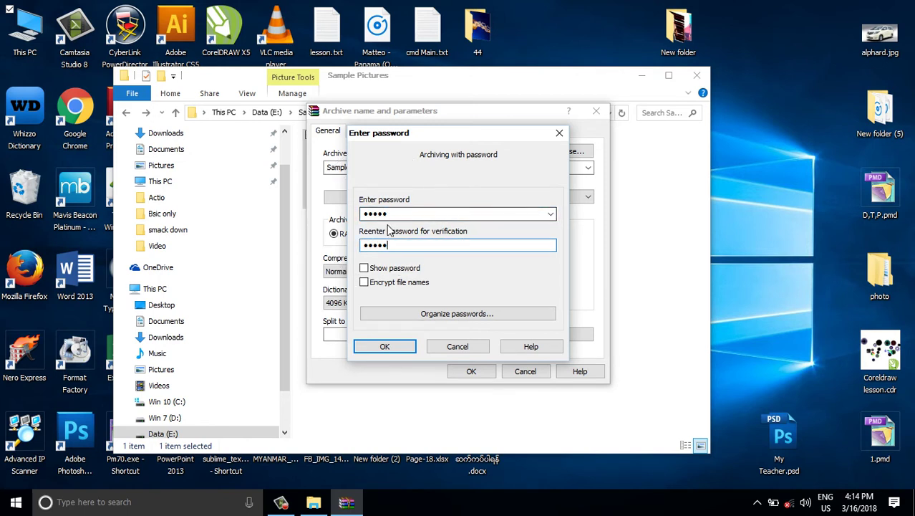
pyautogui.click(383, 346)
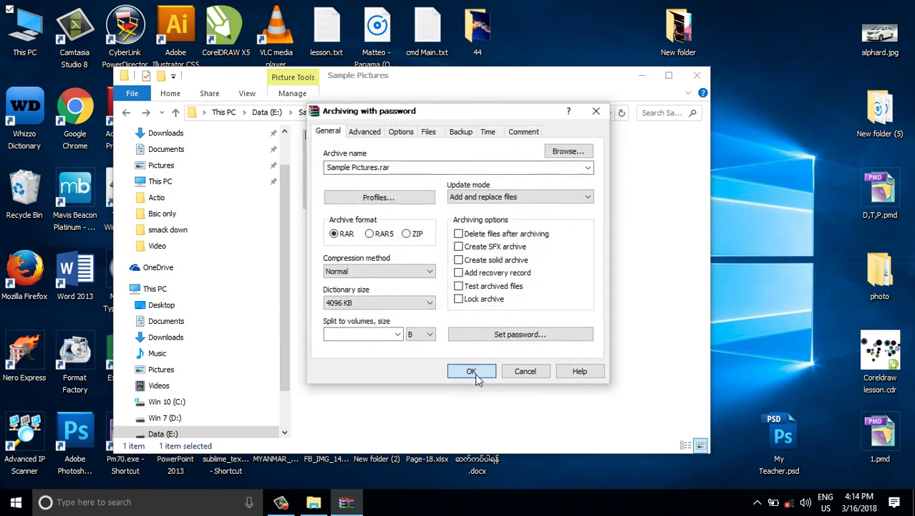
pyautogui.click(473, 372)
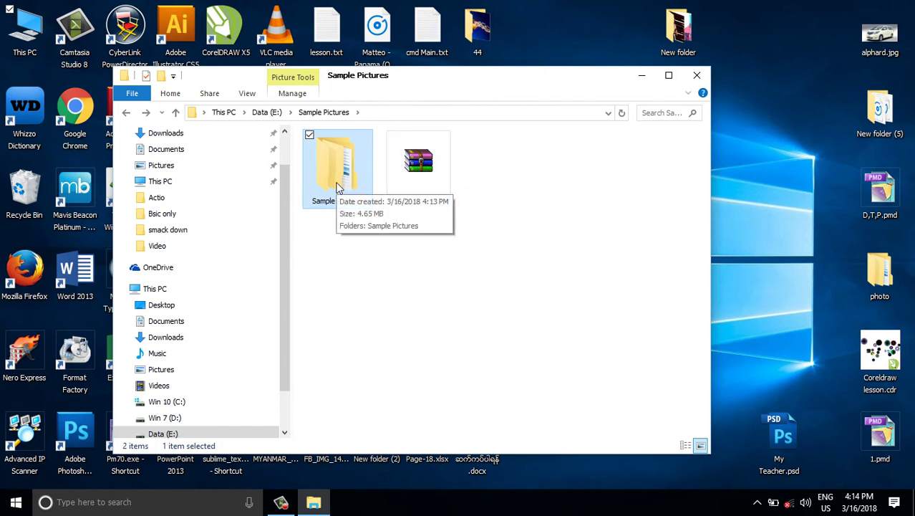
# Step: Delete the original folder and extract Sample Pictures.rar to Sample Pictures\, supplying its password
pyautogui.press('Delete')
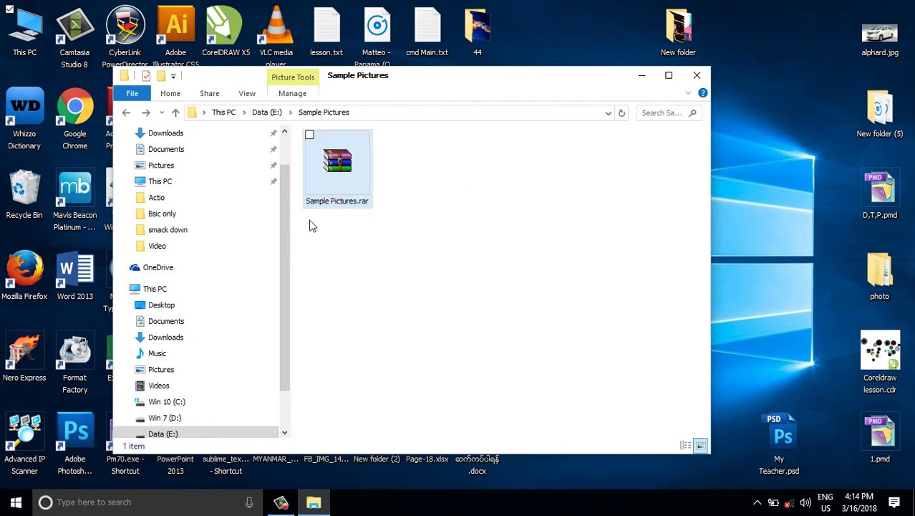
pyautogui.click(337, 172)
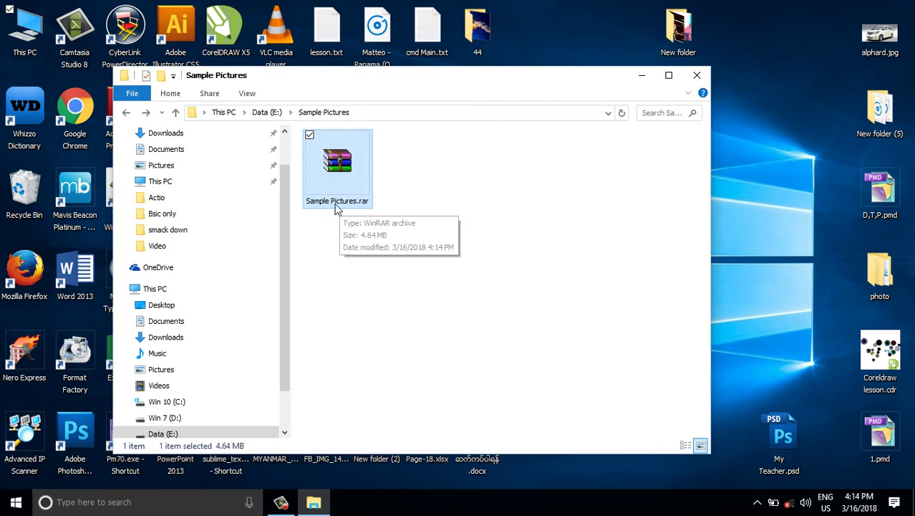
pyautogui.rightClick(339, 170)
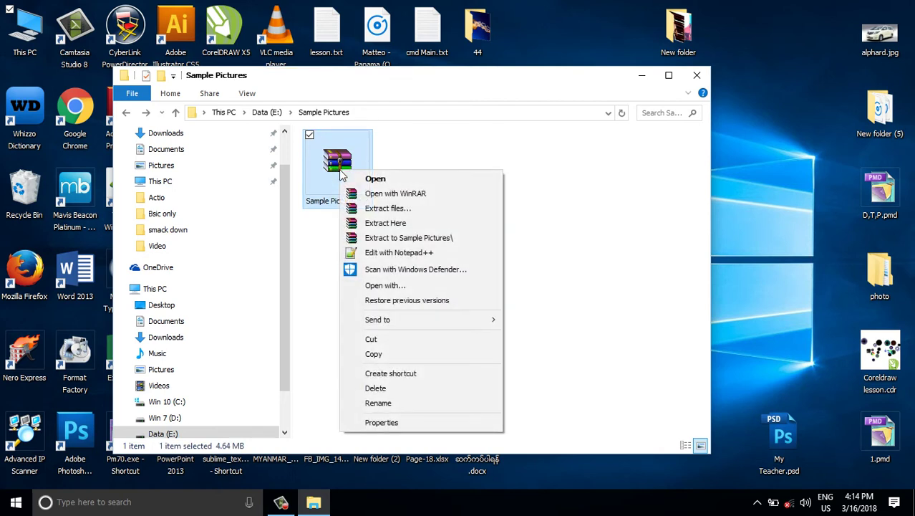
pyautogui.click(406, 243)
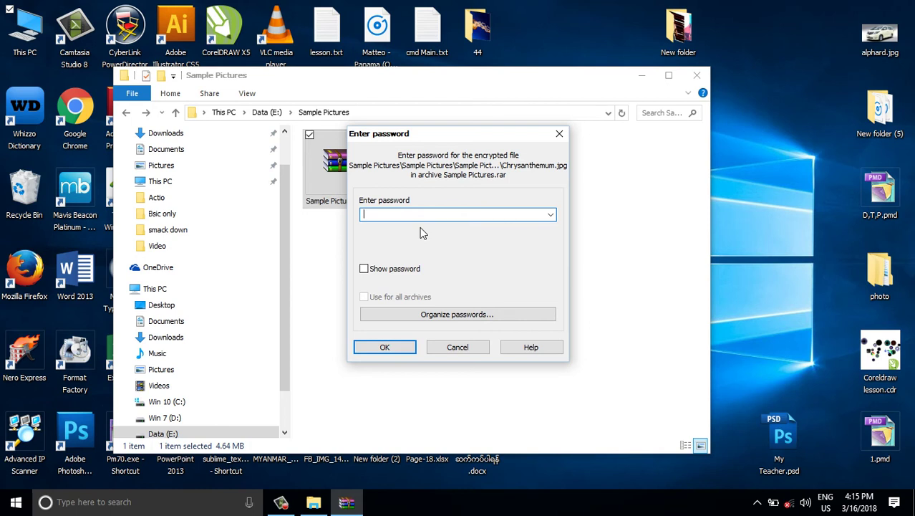
pyautogui.write('12')
pyautogui.click(393, 351)
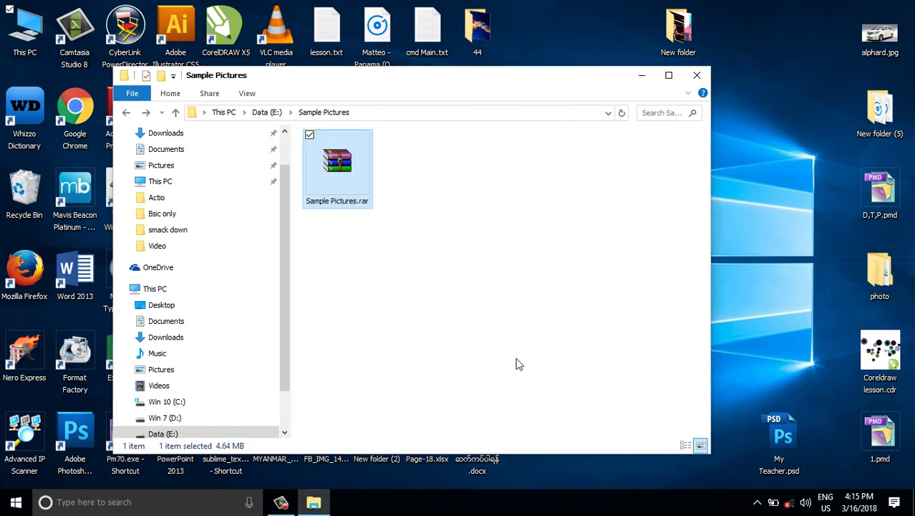
# Step: Open the nested extracted Sample Pictures folders to show the eight sample JPGs
pyautogui.doubleClick(343, 178)
pyautogui.doubleClick(343, 183)
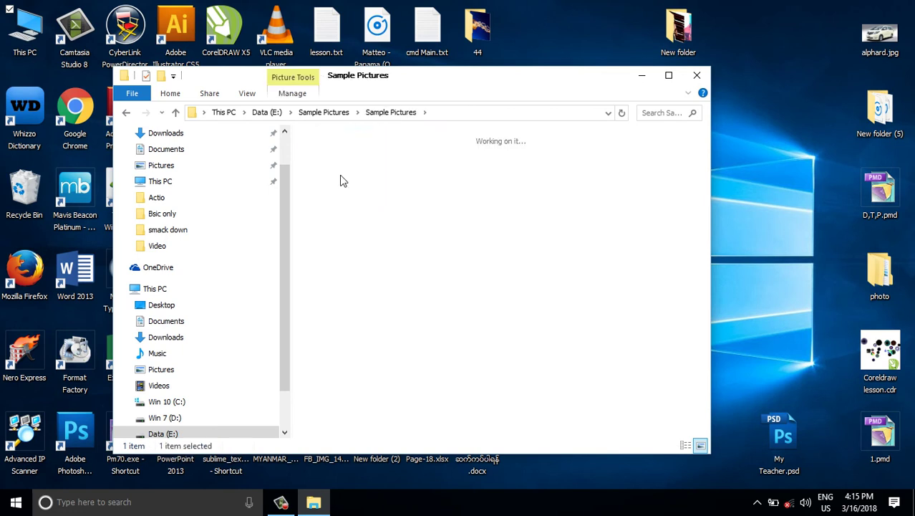
pyautogui.doubleClick(341, 179)
pyautogui.click(342, 174)
pyautogui.doubleClick(343, 175)
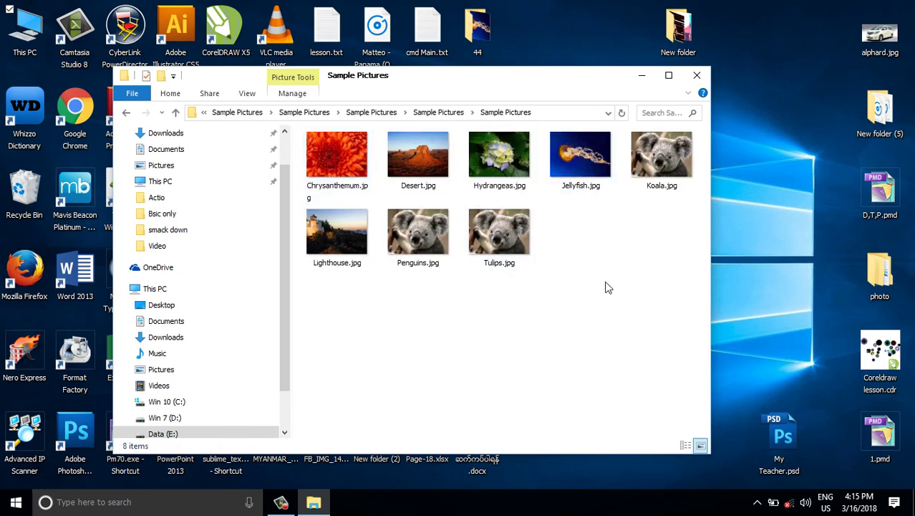
# Step: Return to the folder holding Sample Pictures and its archive, then close File Explorer
pyautogui.press('BackSpace')
pyautogui.press('BackSpace')
pyautogui.press('BackSpace')
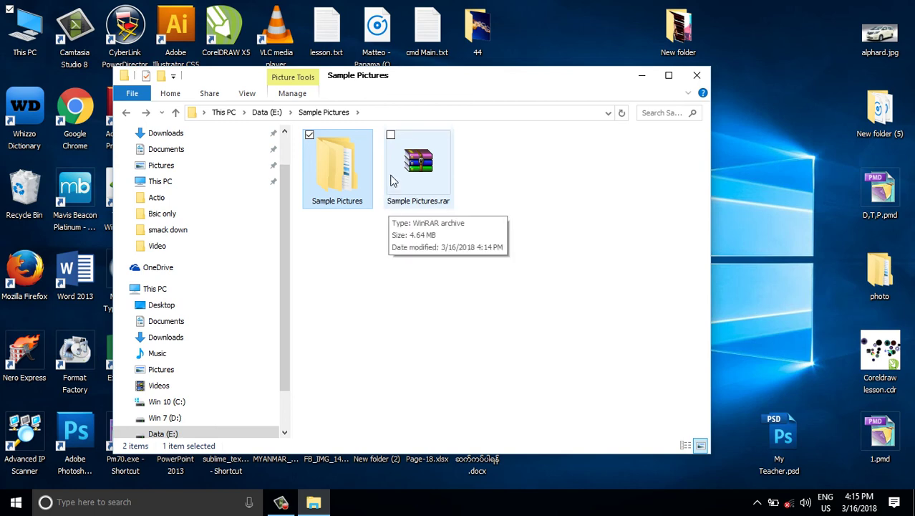
pyautogui.rightClick(321, 155)
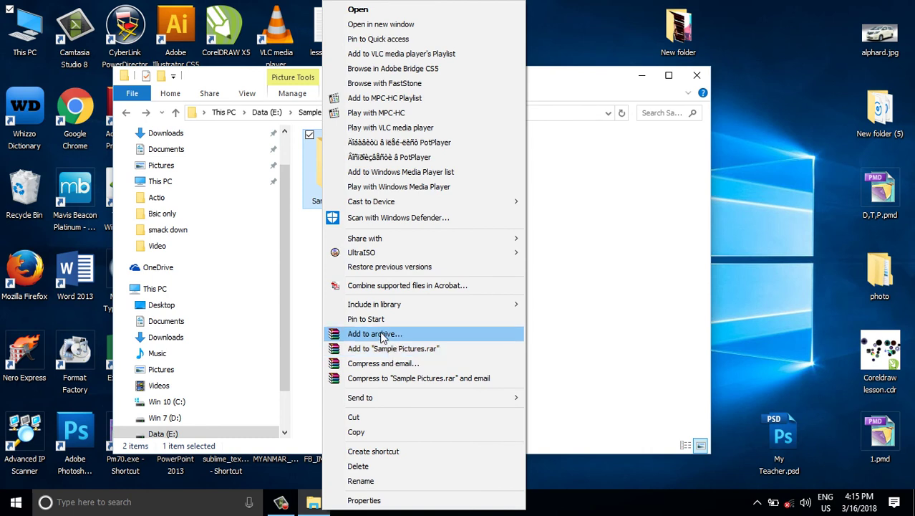
pyautogui.click(571, 321)
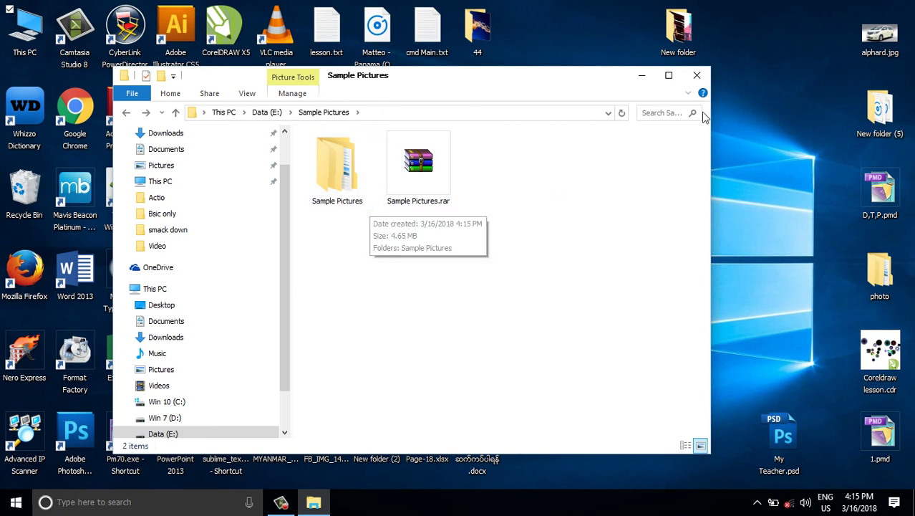
pyautogui.click(696, 75)
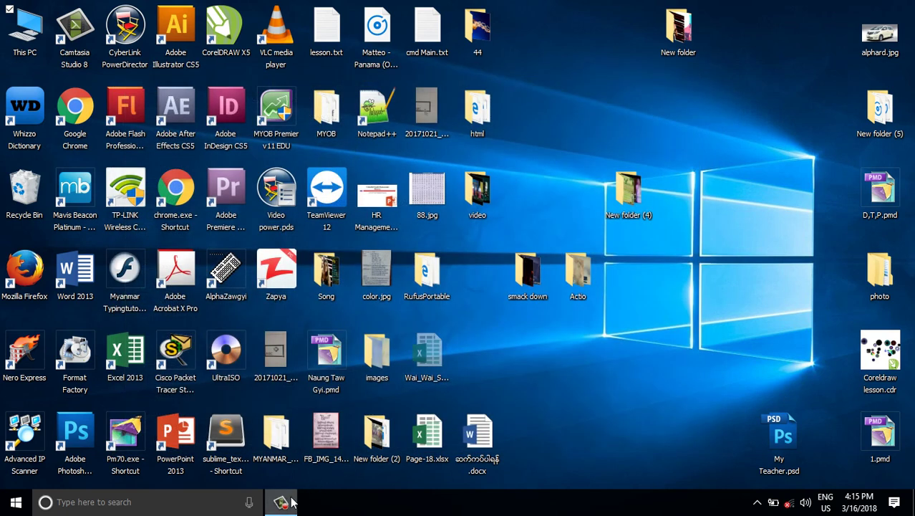